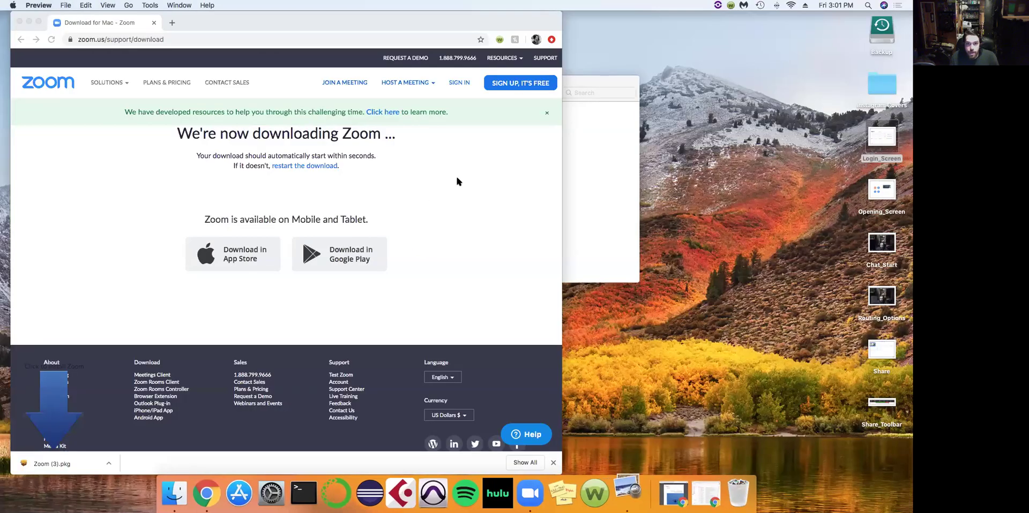
- Enlarge the Login_Screen image, minimize the Zoom download page behind it, and reposition the image on the desktop
drag(287, 224, 756, 411)
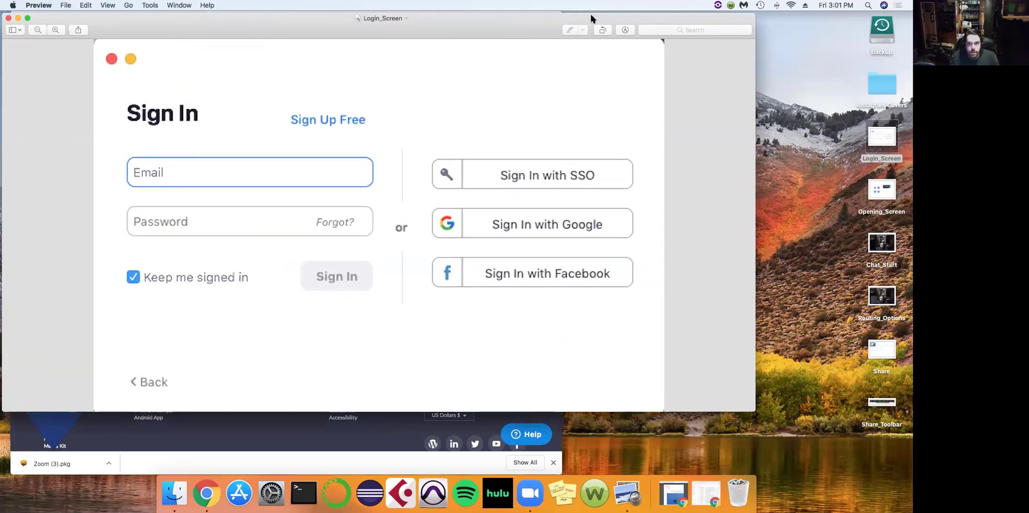
drag(543, 23, 574, 43)
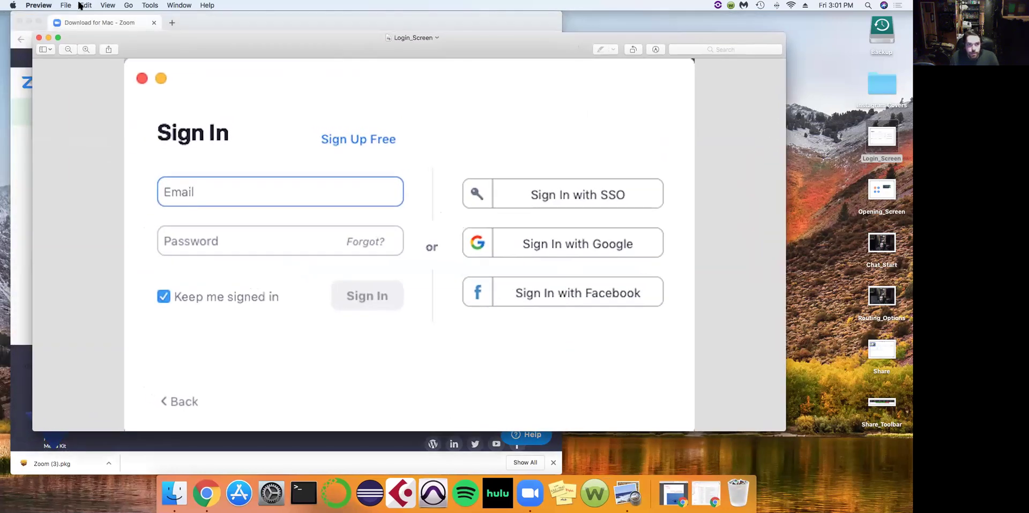
click(19, 21)
drag(186, 45, 198, 63)
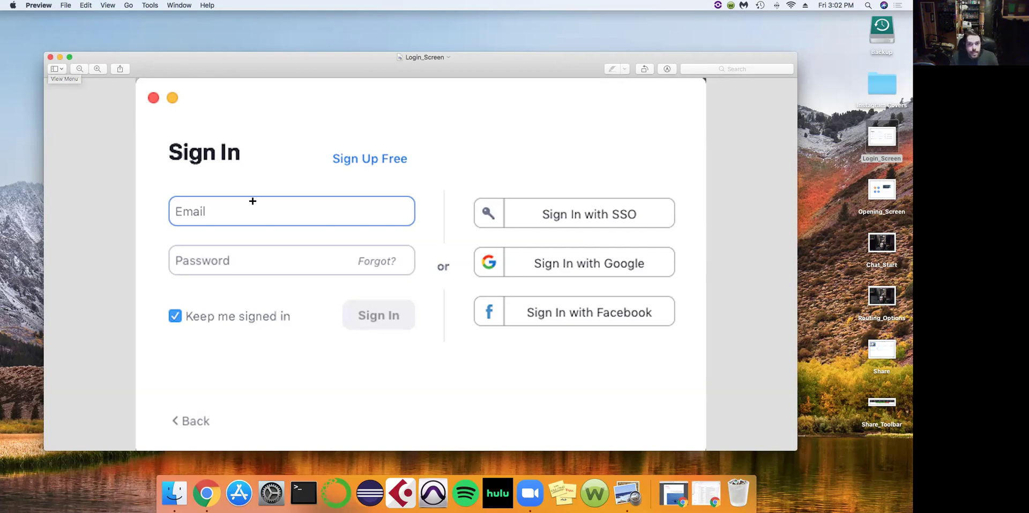
- Restore the minimized Gmail window and search the mailbox for "zoom"
click(706, 493)
click(182, 63)
text(zoom)
key(Return)
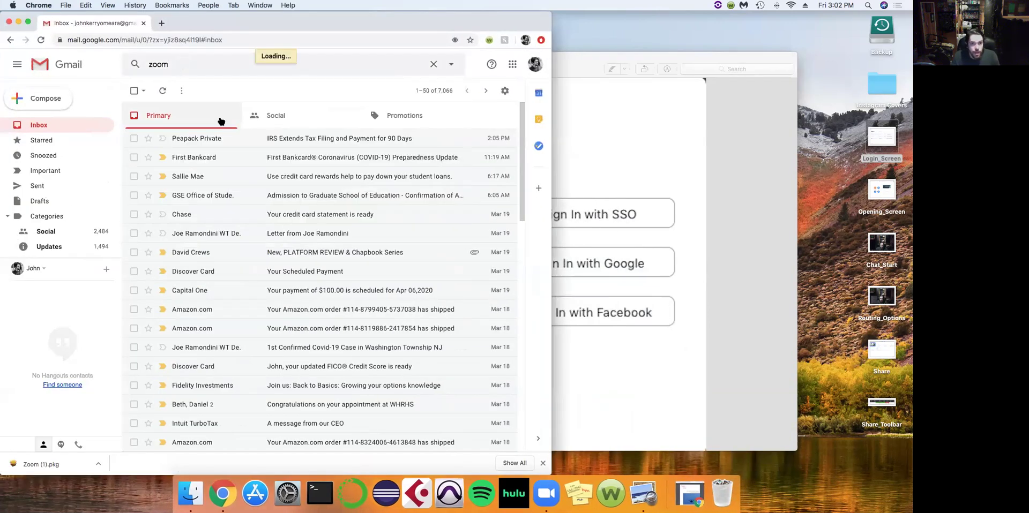
- Open the January 19 "Please activate your Zoom account" message, examine its Activate Account link, and minimize the mailbox
scroll(280, 195, down, 2)
scroll(268, 225, down, 15)
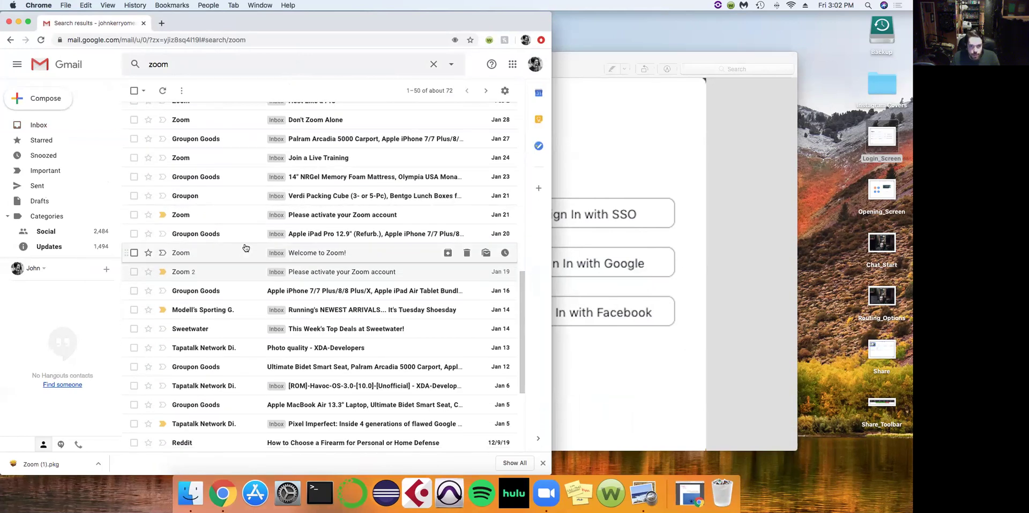
click(329, 272)
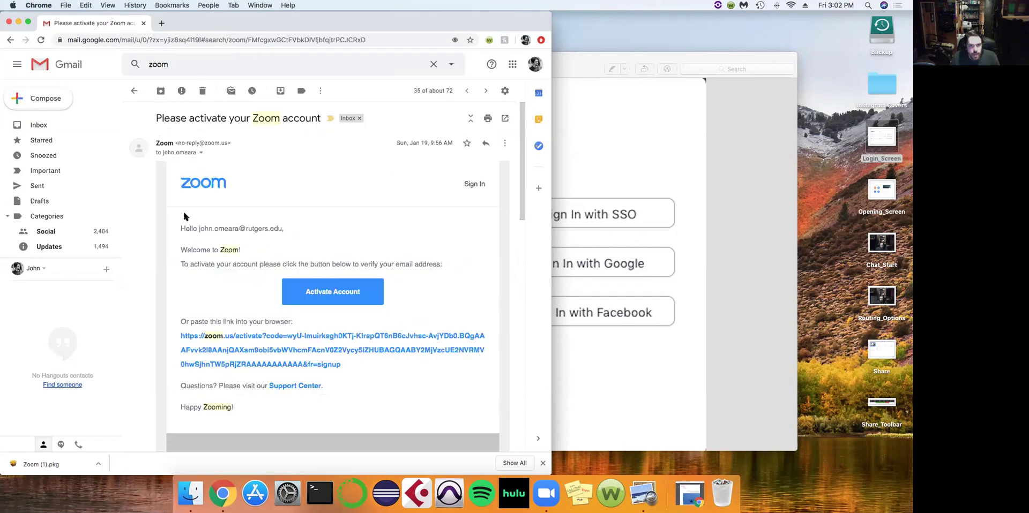
scroll(280, 193, down, 5)
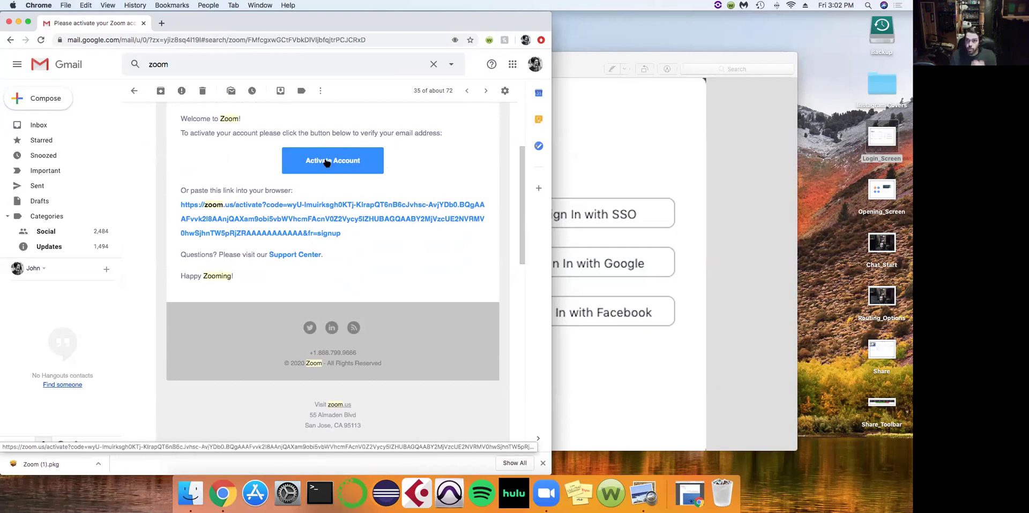
click(19, 24)
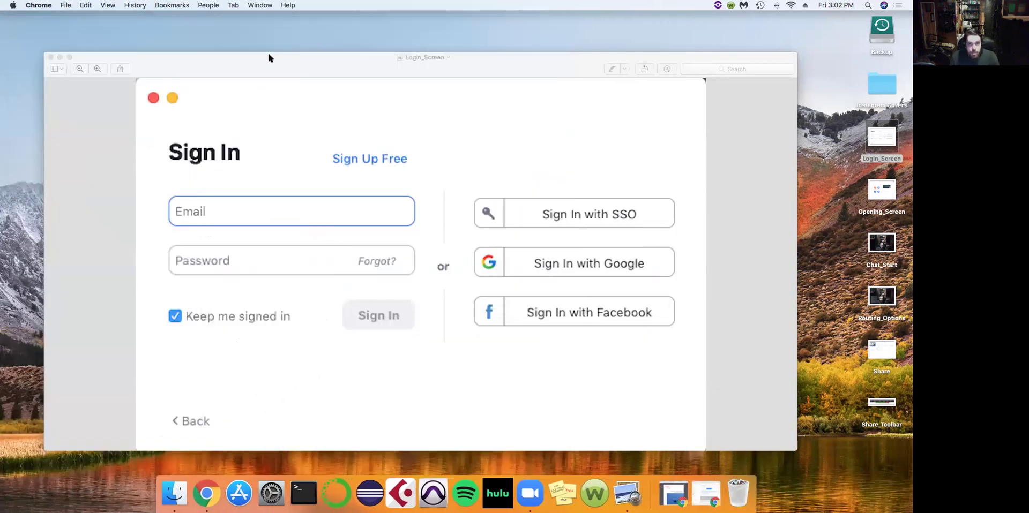
- Replace the Login_Screen image with Opening_Screen in mid-desktop, examine Zoom's home screen, and quit Preview
click(50, 57)
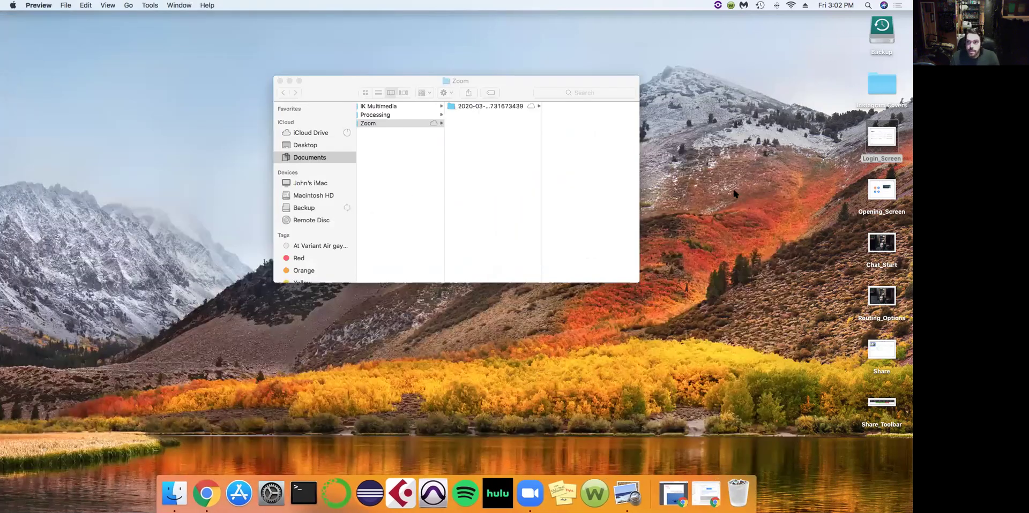
click(879, 191)
double_click(879, 191)
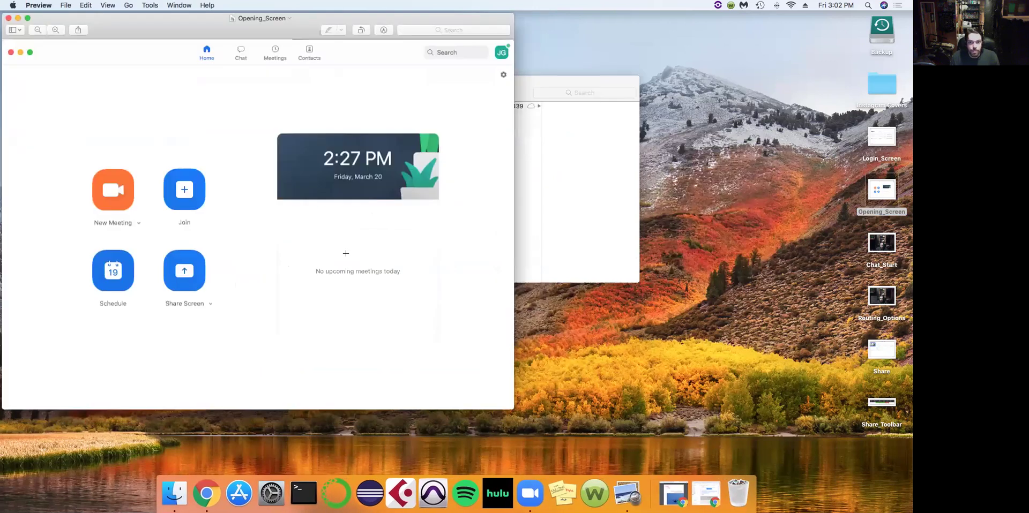
drag(284, 25, 467, 57)
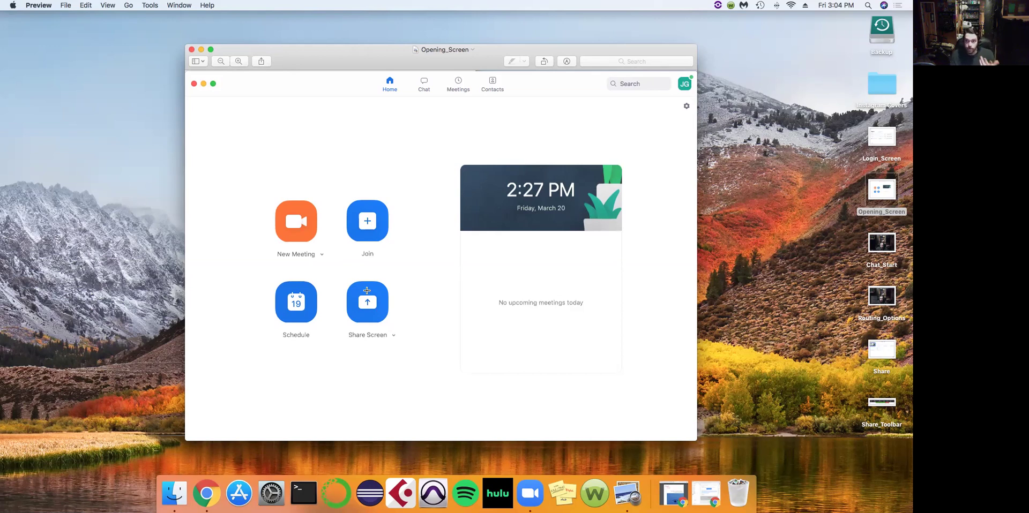
click(192, 50)
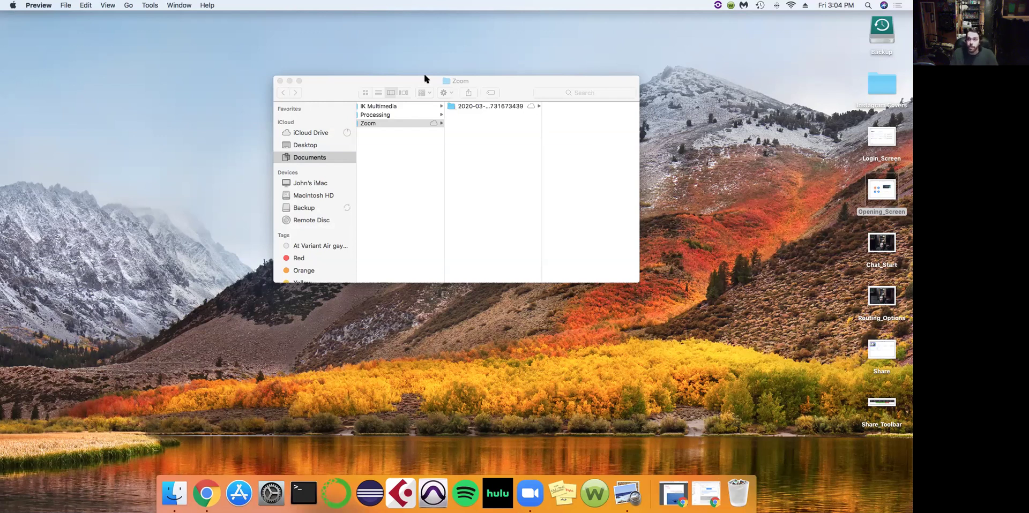
key(super+q)
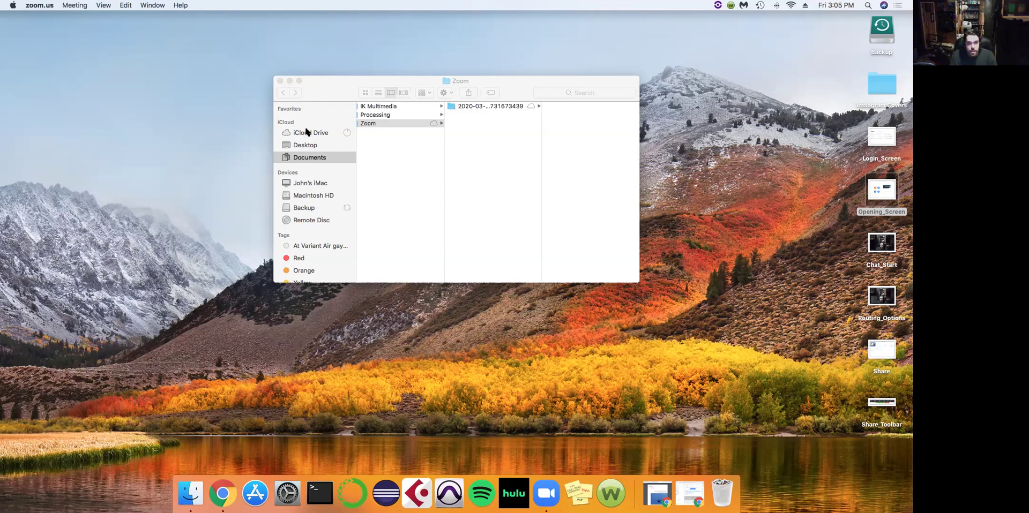
- Reopen the Opening_Screen image to examine the meeting options again, and close it
double_click(882, 191)
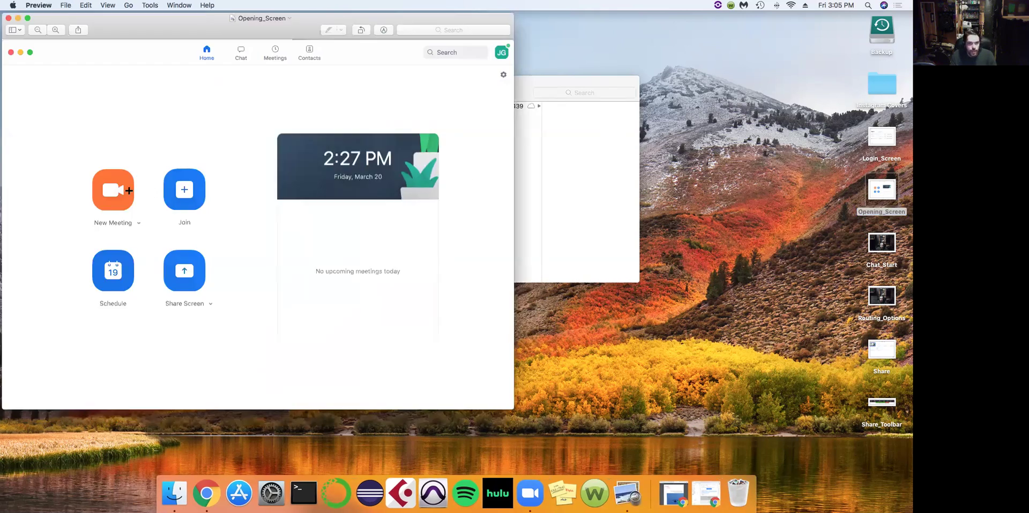
click(9, 20)
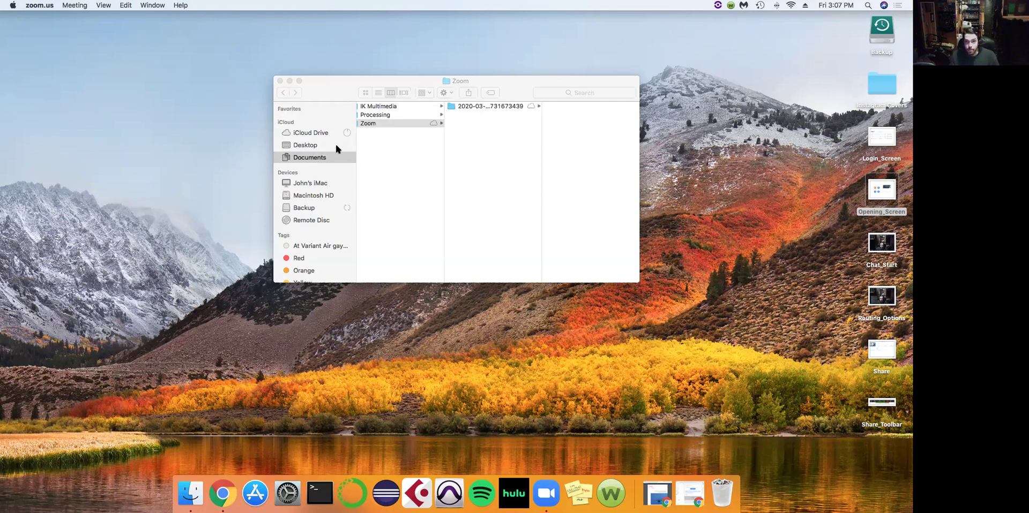
- Open the Chat_Start image in mid-desktop, examine the meeting window's controls, and close the image
double_click(881, 244)
drag(249, 19, 382, 55)
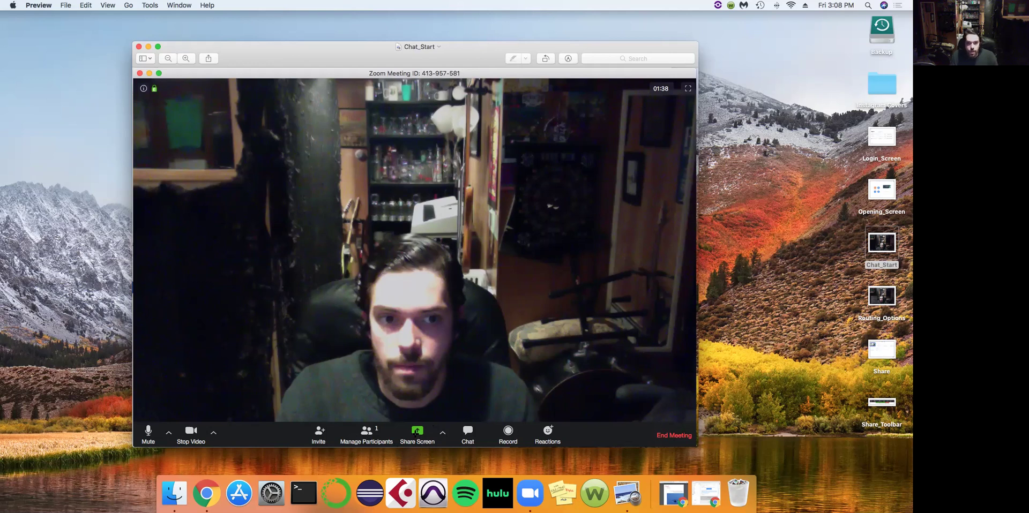
click(880, 352)
double_click(878, 352)
drag(438, 54, 461, 85)
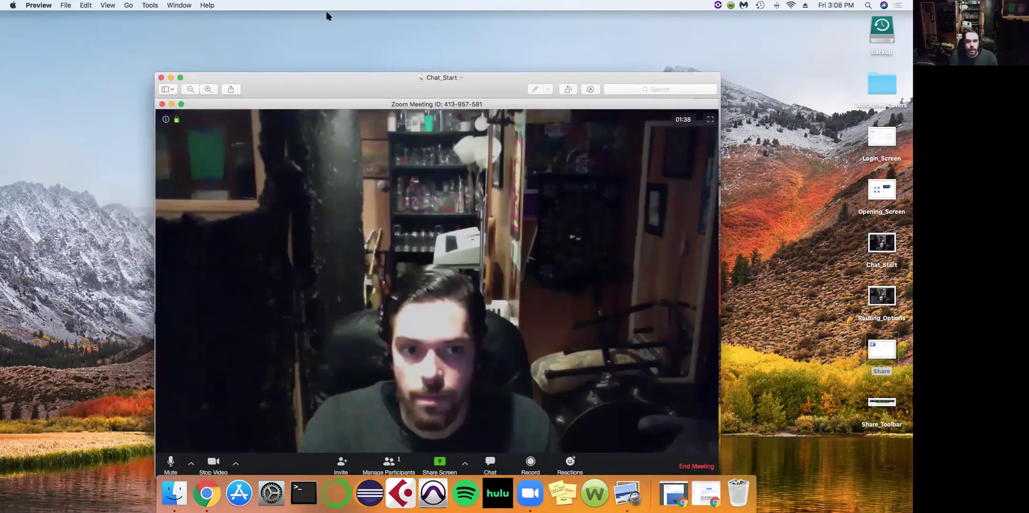
click(160, 78)
- Open the Share image in mid-desktop, examine the screen-sharing choices, and close it
double_click(881, 349)
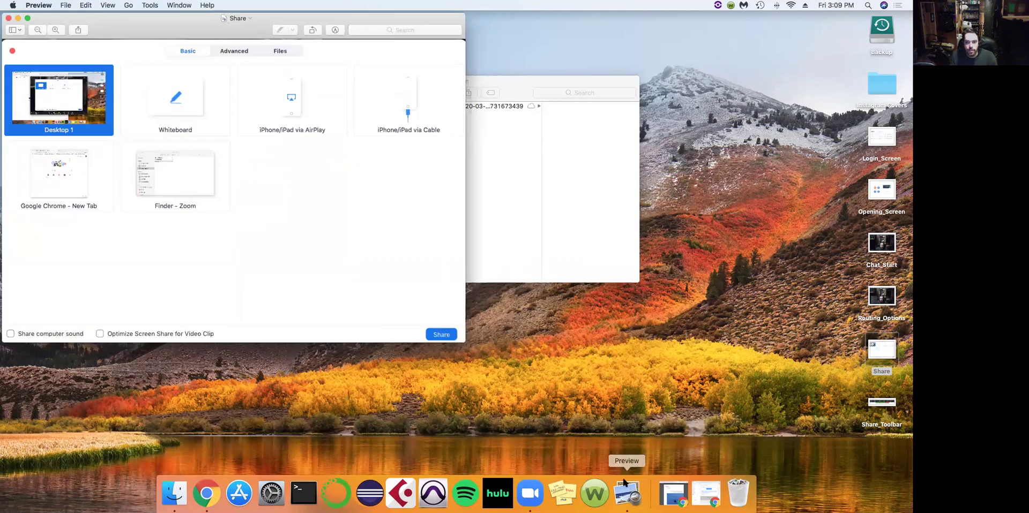
drag(110, 30, 336, 76)
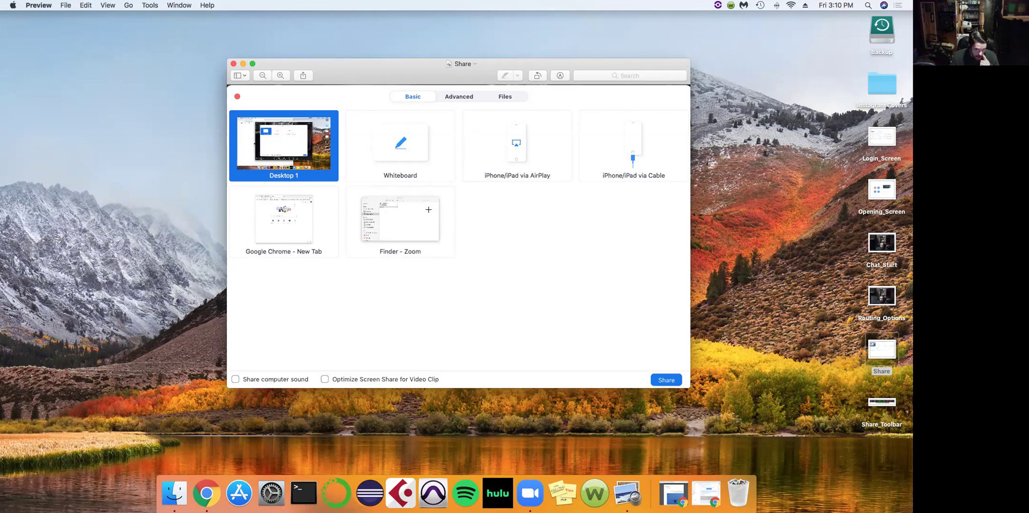
click(233, 64)
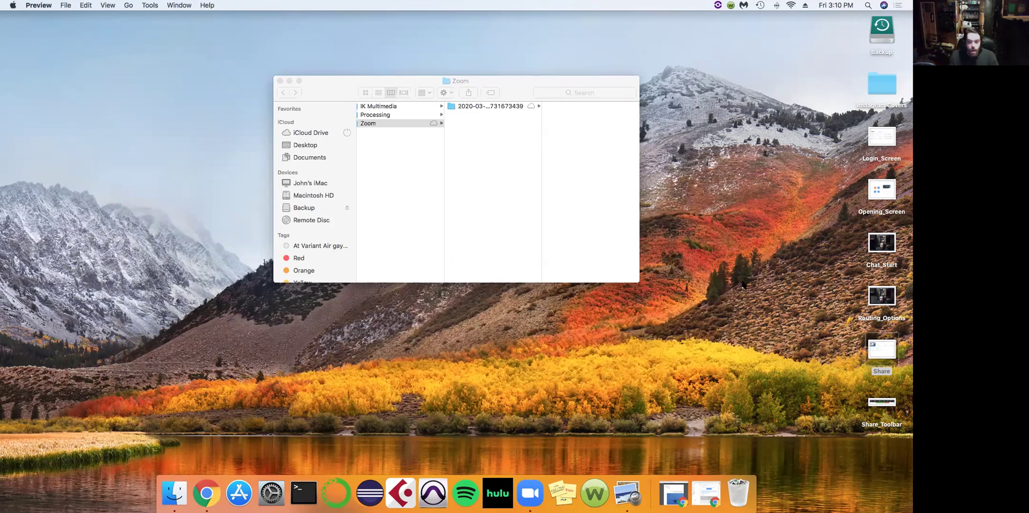
- Open the Share_Toolbar image, move it to mid-desktop to examine the sharing controls, and close it
double_click(886, 406)
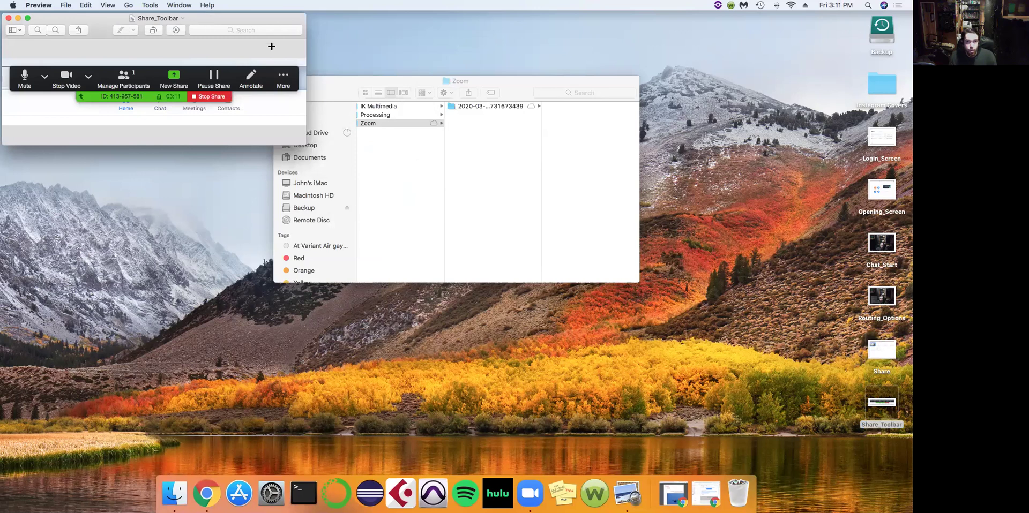
drag(250, 18, 547, 67)
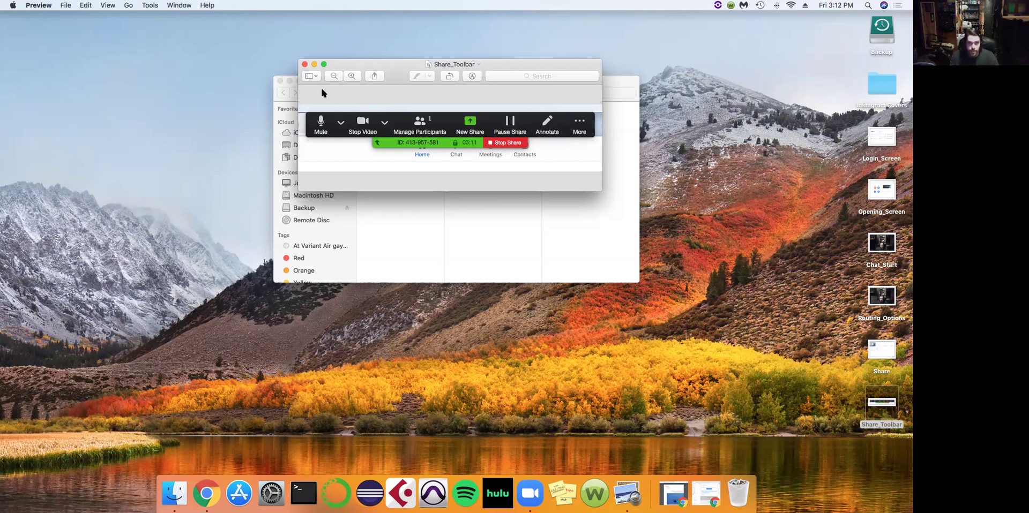
click(305, 65)
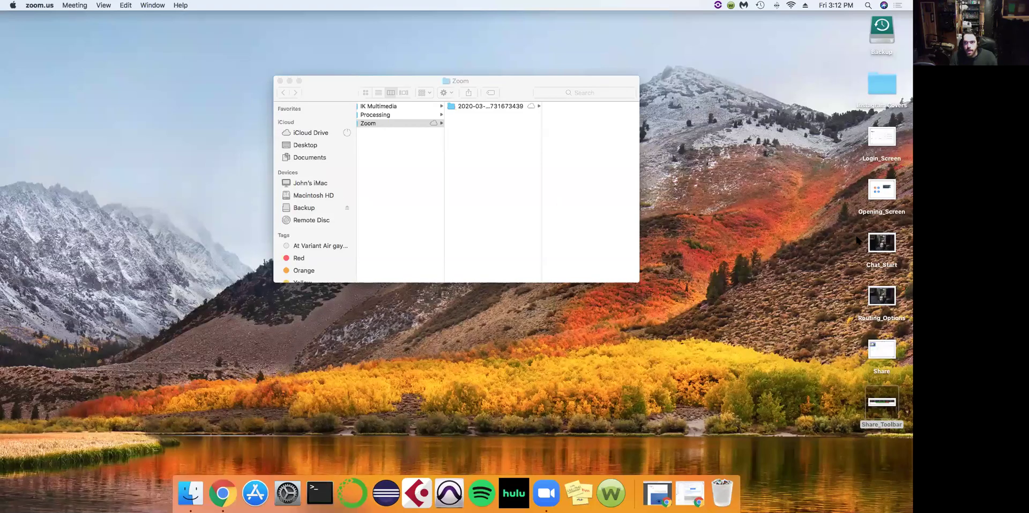
- Reopen the Chat_Start image in mid-desktop for another look at the meeting controls, and close it
double_click(885, 248)
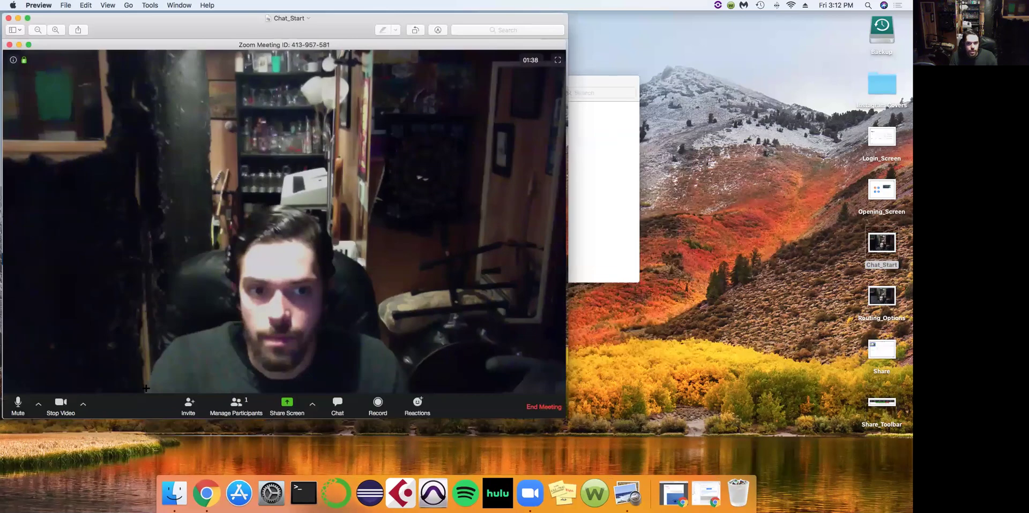
drag(127, 28, 315, 65)
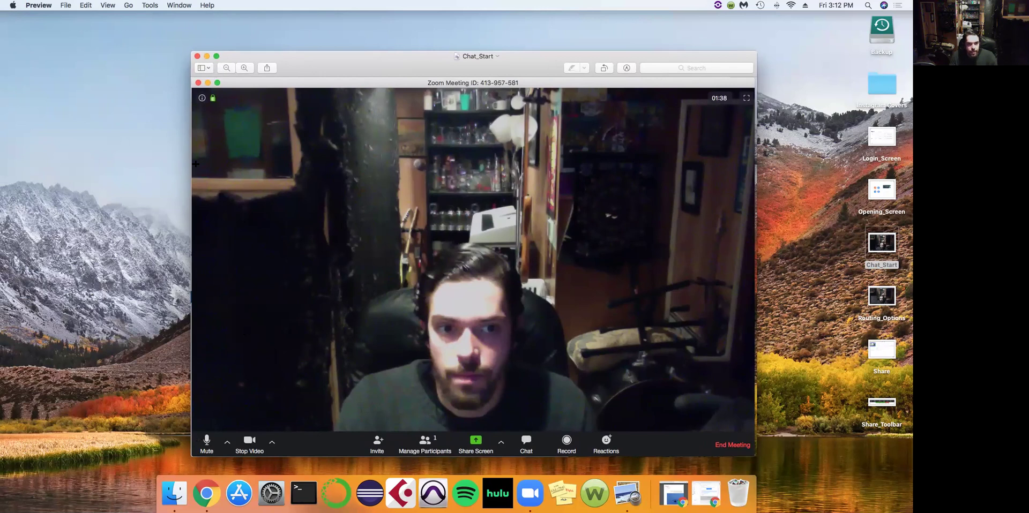
click(197, 55)
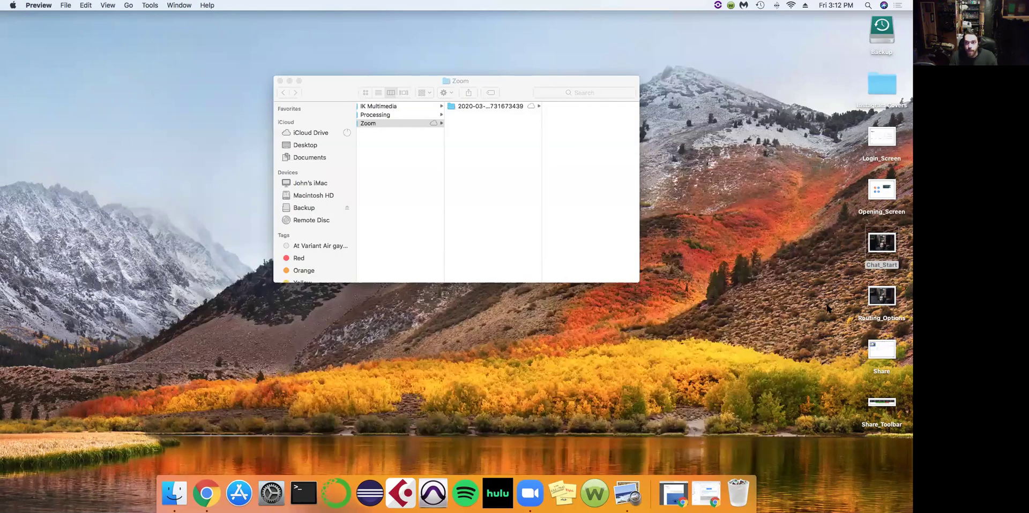
- Open the Routing_Options image in mid-desktop, examine the microphone and speaker choices, and close it
double_click(890, 300)
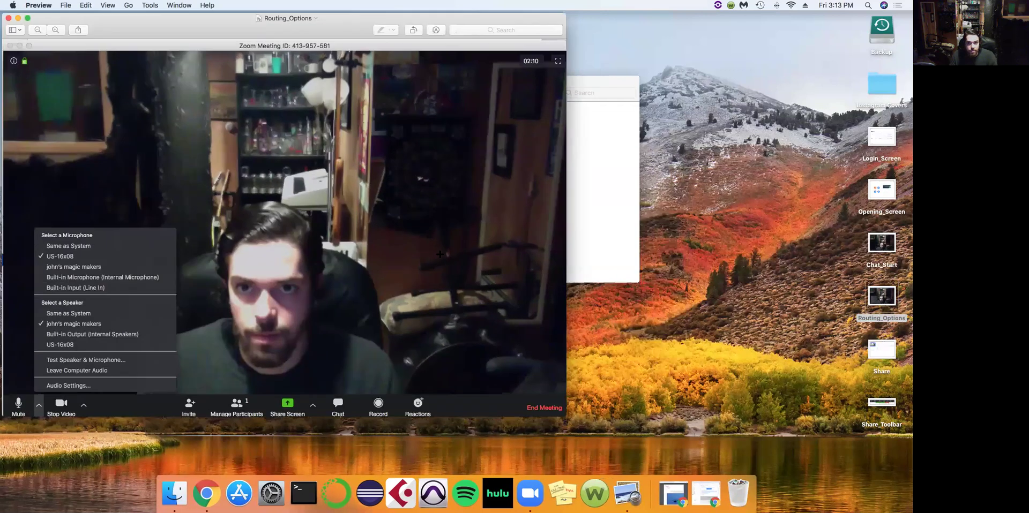
drag(262, 12, 418, 46)
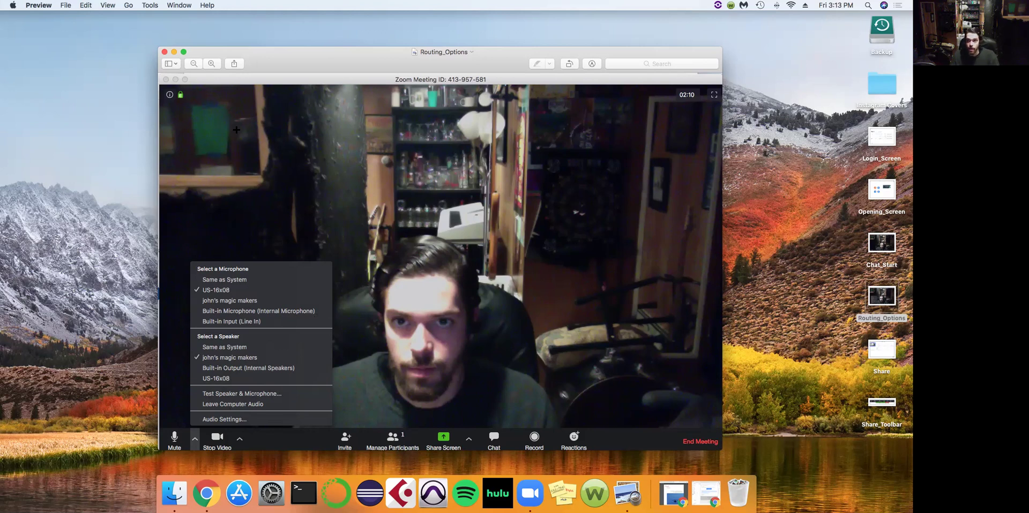
click(164, 52)
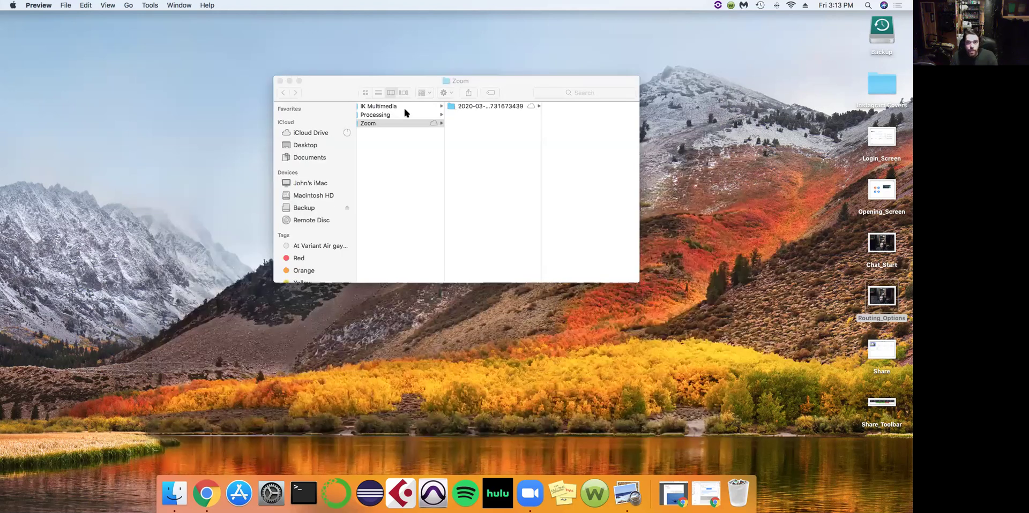